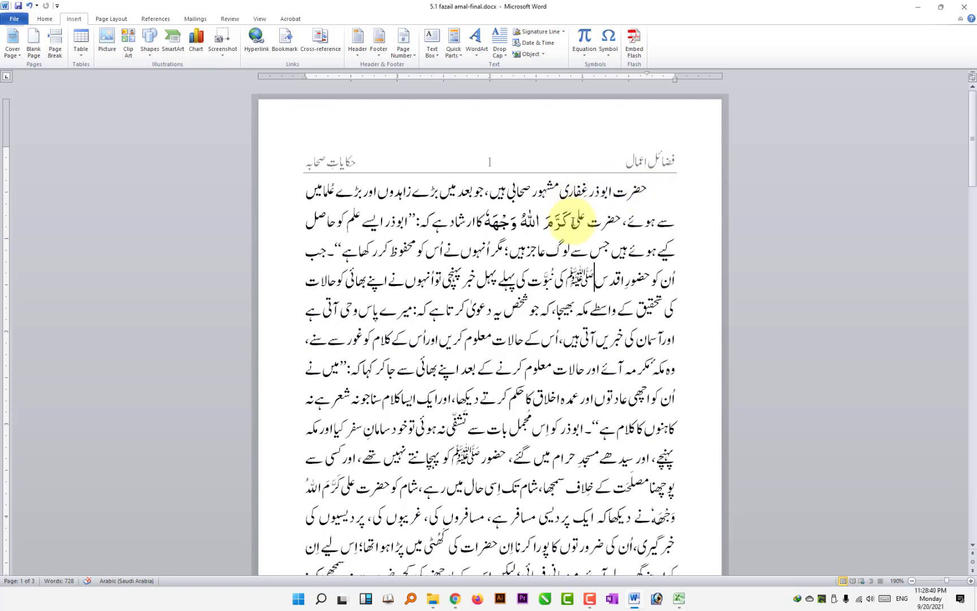
Start saving the phrase کَرَّمَ اللہُ وَجْہَہٗ in the first paragraph's second line as a new Quick Part building block.
drag(569, 222, 483, 221)
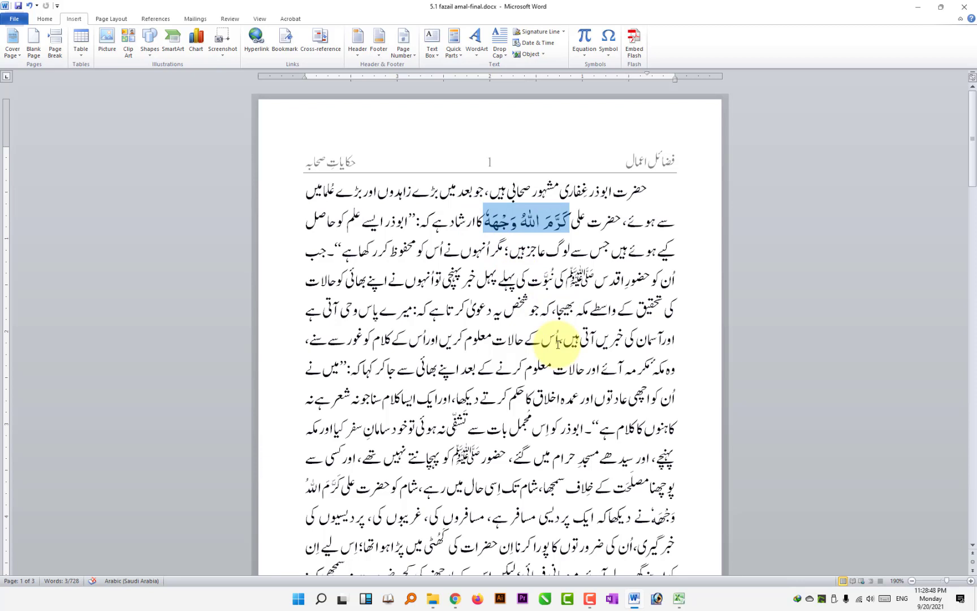
drag(569, 220, 486, 223)
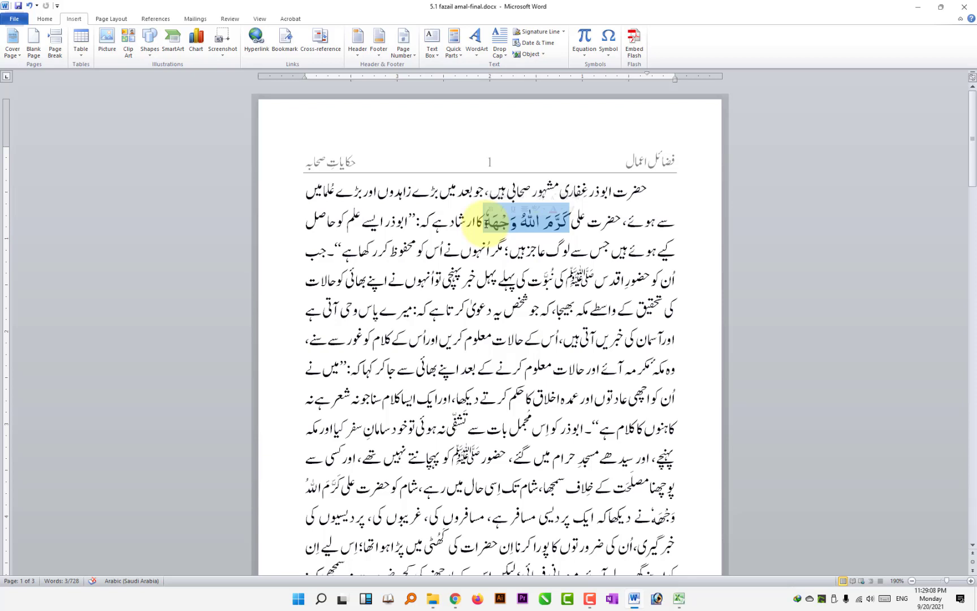
click(548, 288)
click(569, 218)
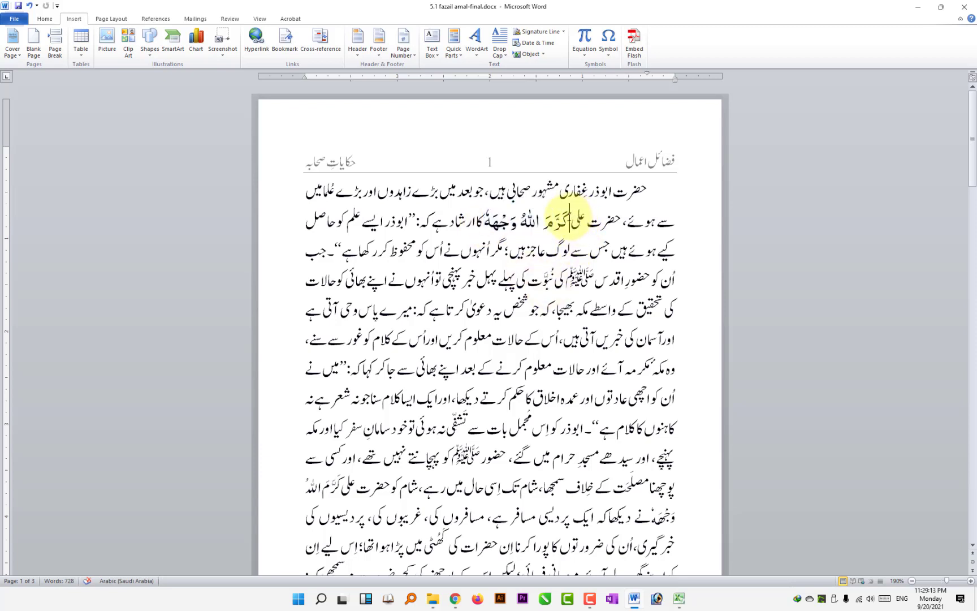
drag(570, 218, 484, 221)
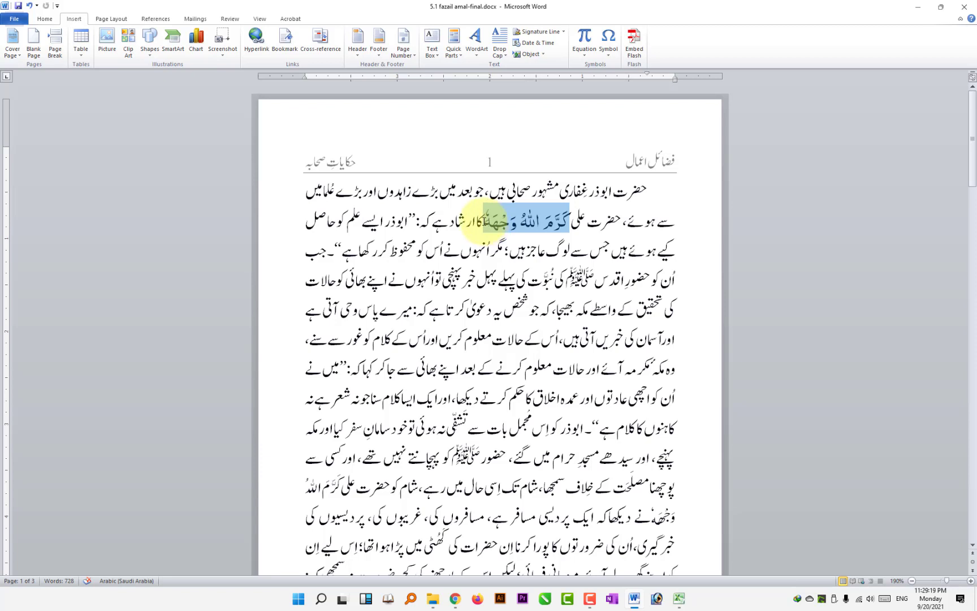
drag(484, 222, 484, 222)
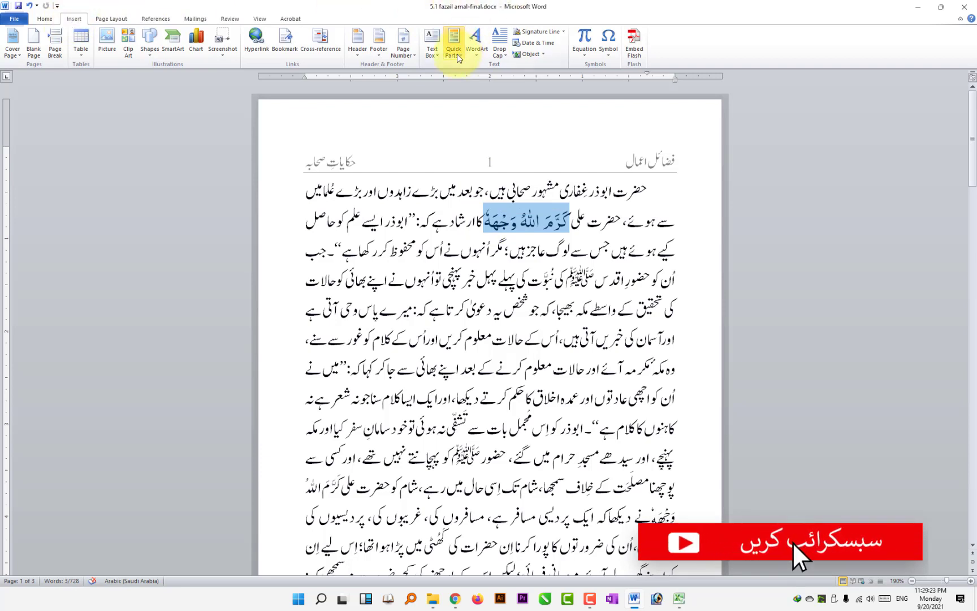
click(458, 58)
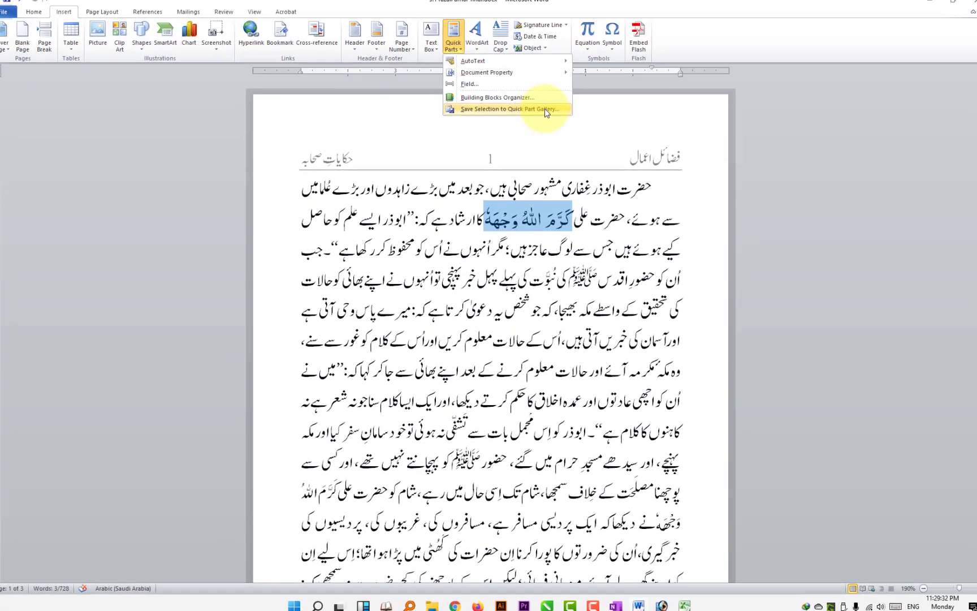
click(560, 148)
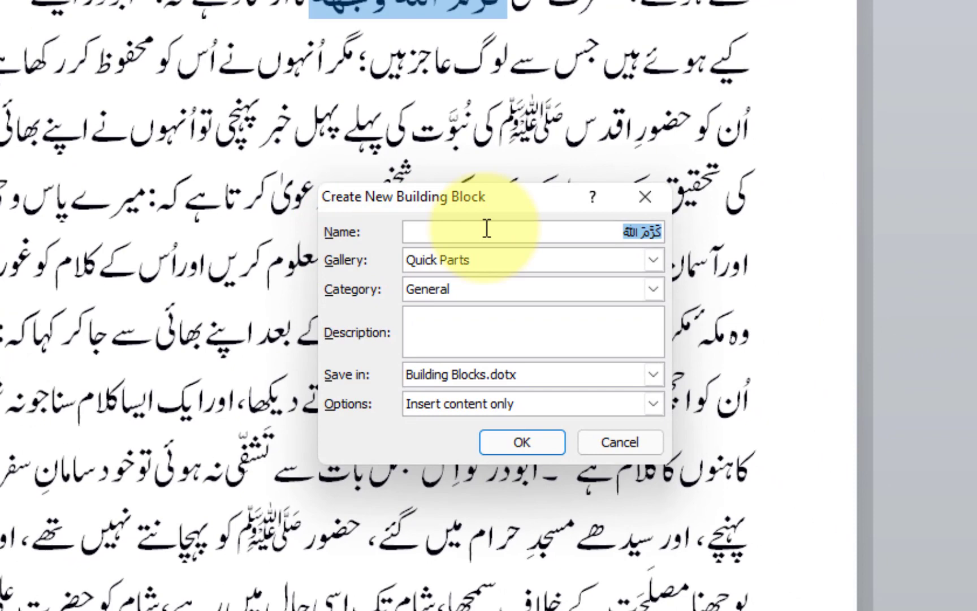
Name the building block ک and save it in the Quick Parts gallery, General category, Building Blocks.dotx.
click(486, 229)
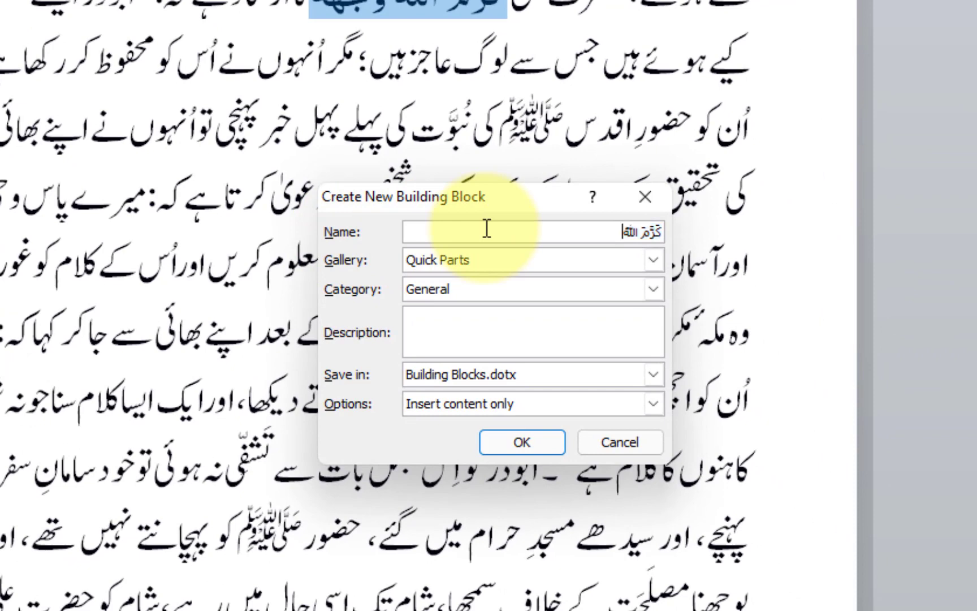
drag(484, 203, 592, 284)
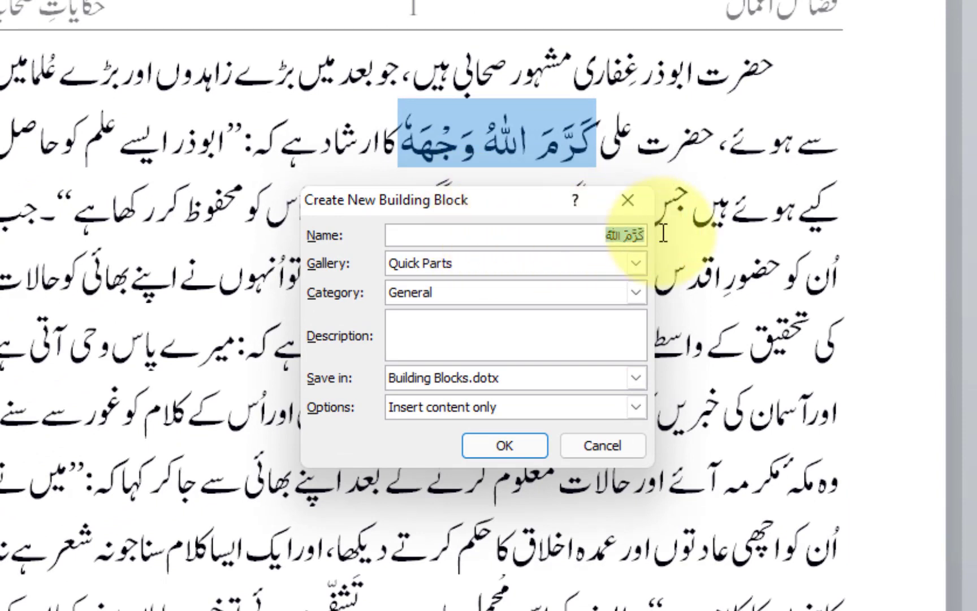
text(k)
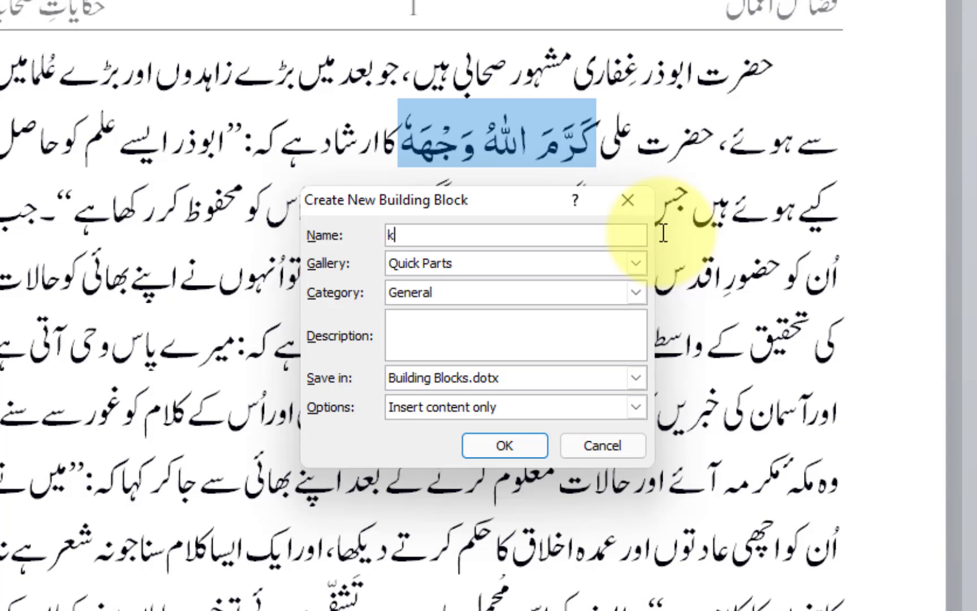
key(BackSpace)
text(کا)
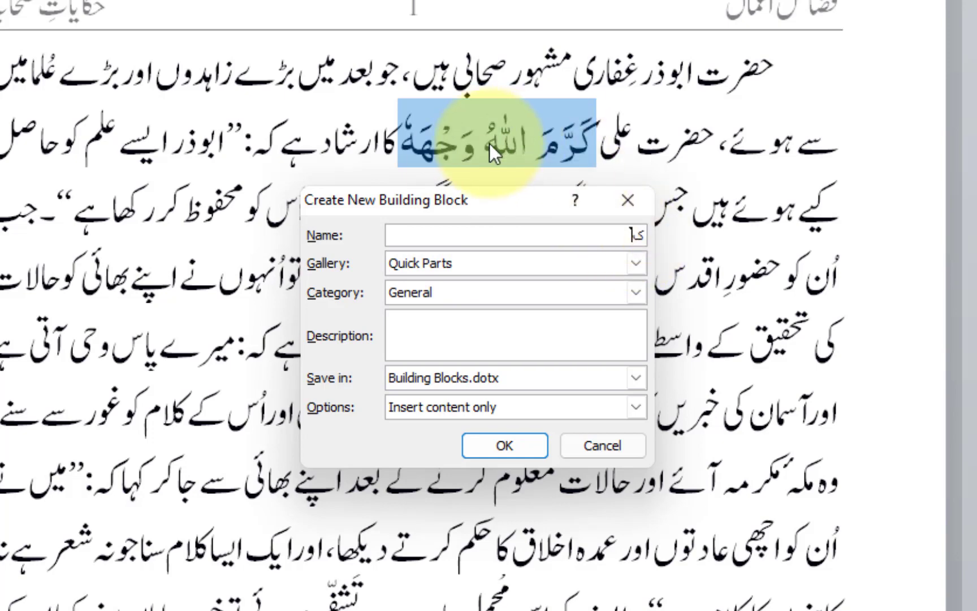
click(491, 446)
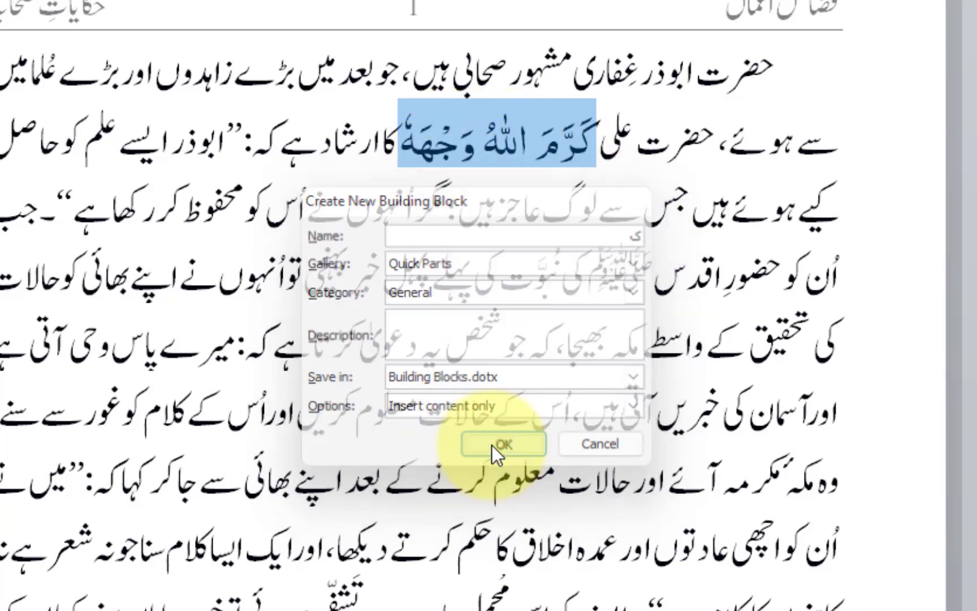
Reselect the phrase in the second line and check the Quick Parts gallery for the saved entry.
click(544, 157)
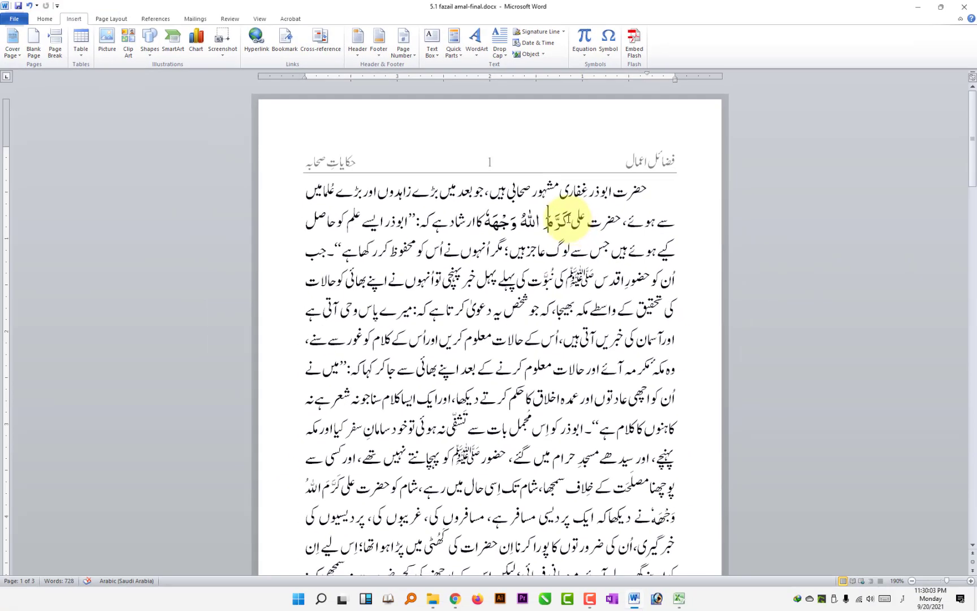
drag(591, 152, 422, 153)
drag(492, 220, 487, 218)
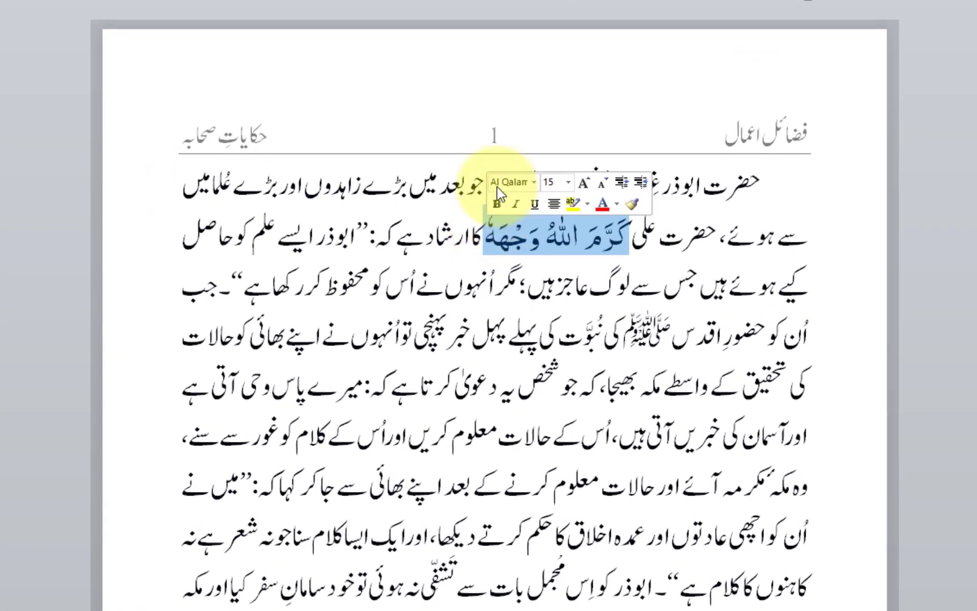
click(438, 0)
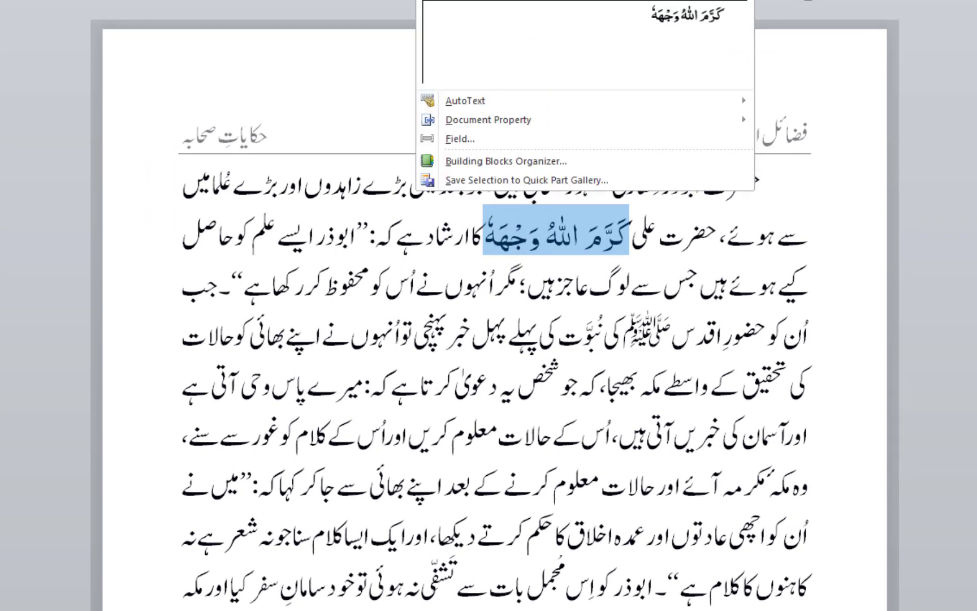
click(539, 238)
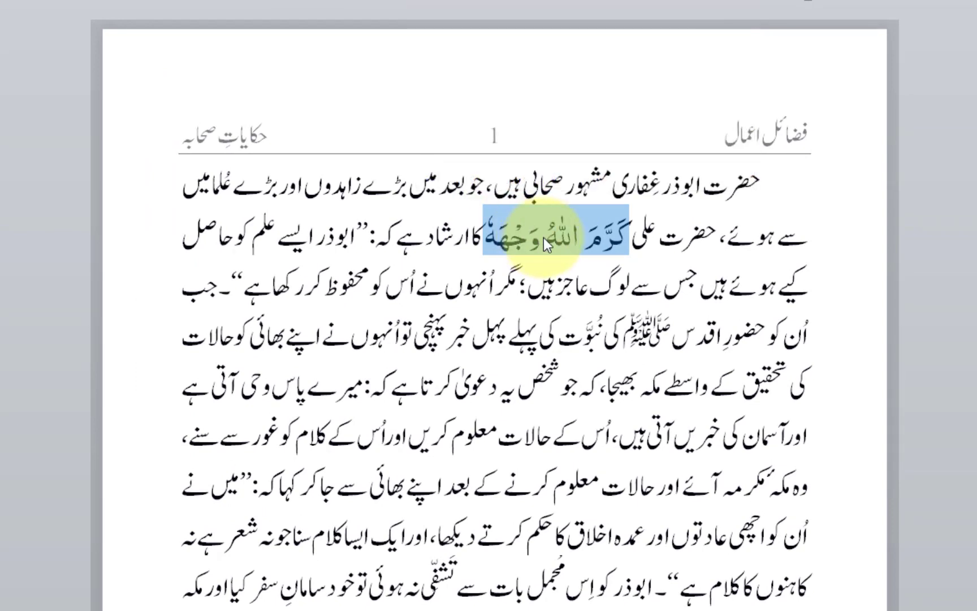
Replace the plain کَرَّمَ اللہُ وَجْہَہٗ after شام کو حضرت علی on page 1 with the building block ک.
scroll(580, 498, down, 2)
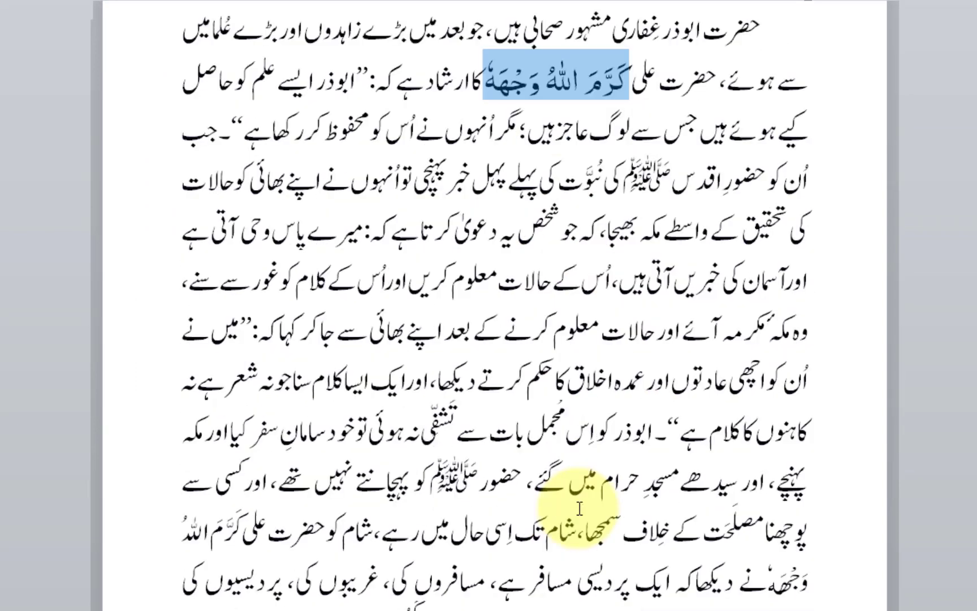
scroll(600, 588, down, 1)
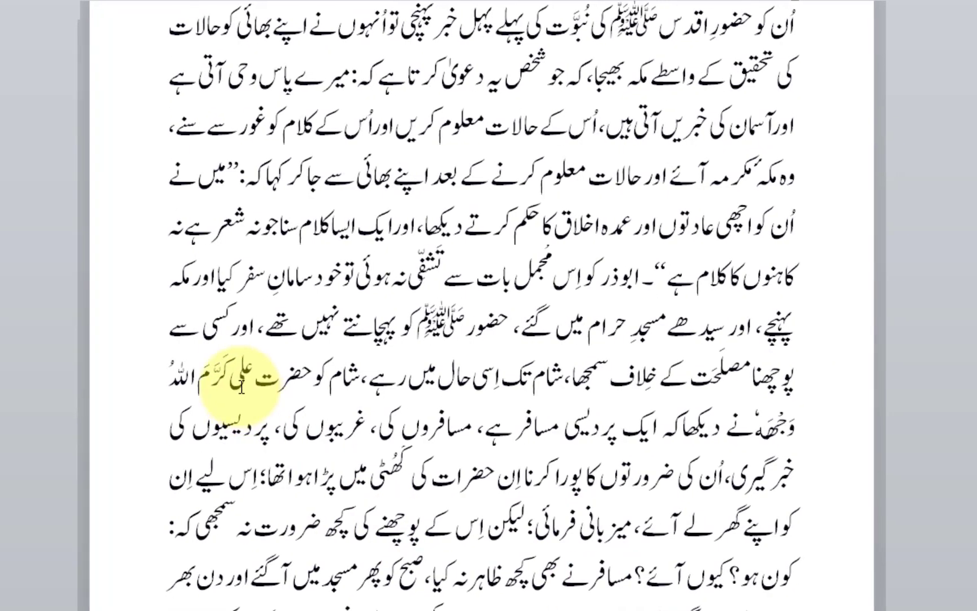
drag(226, 370, 747, 428)
key(BackSpace)
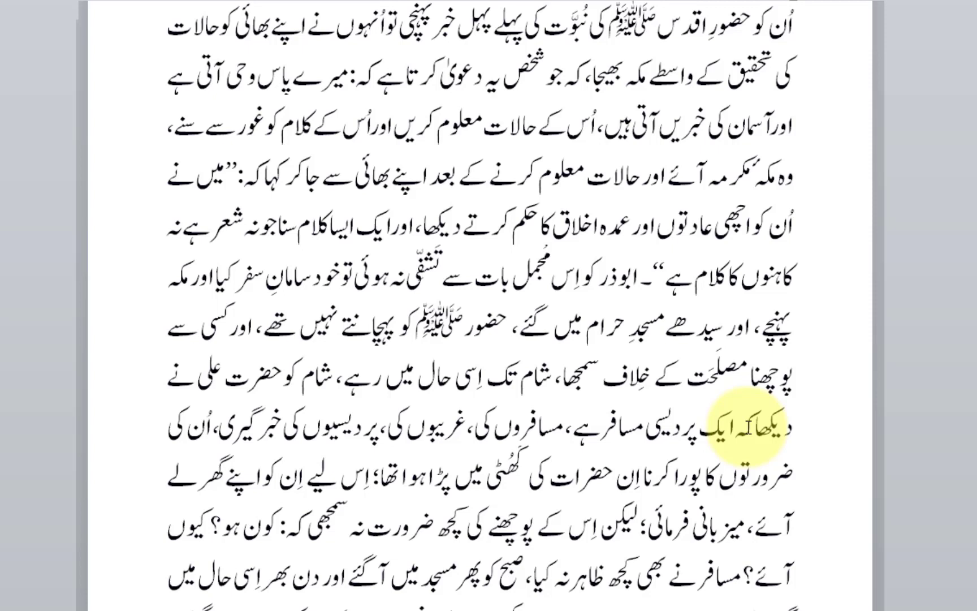
text(کَرَّمَ)
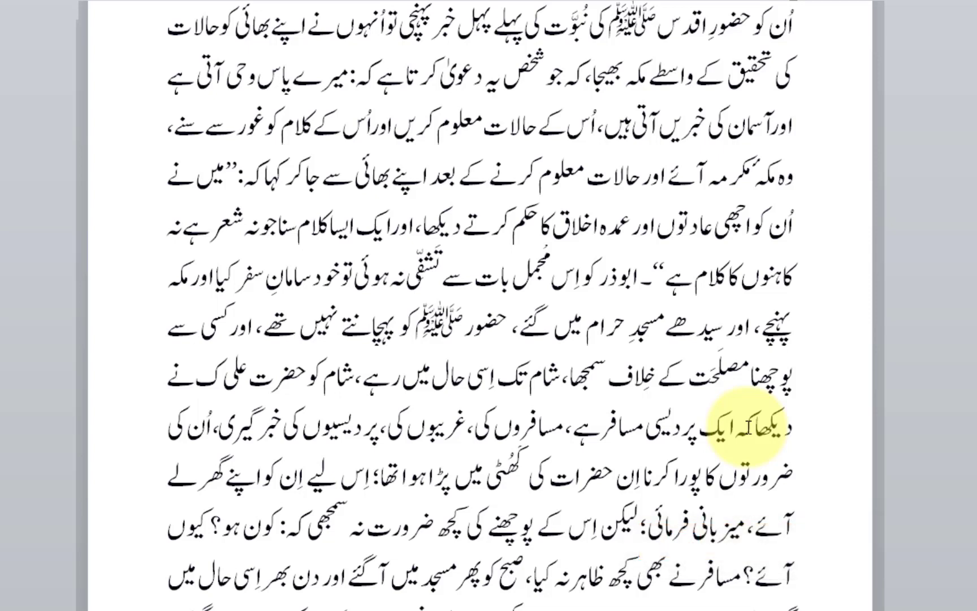
text(رَّمَ اللہُ وَجْہَہٗ)
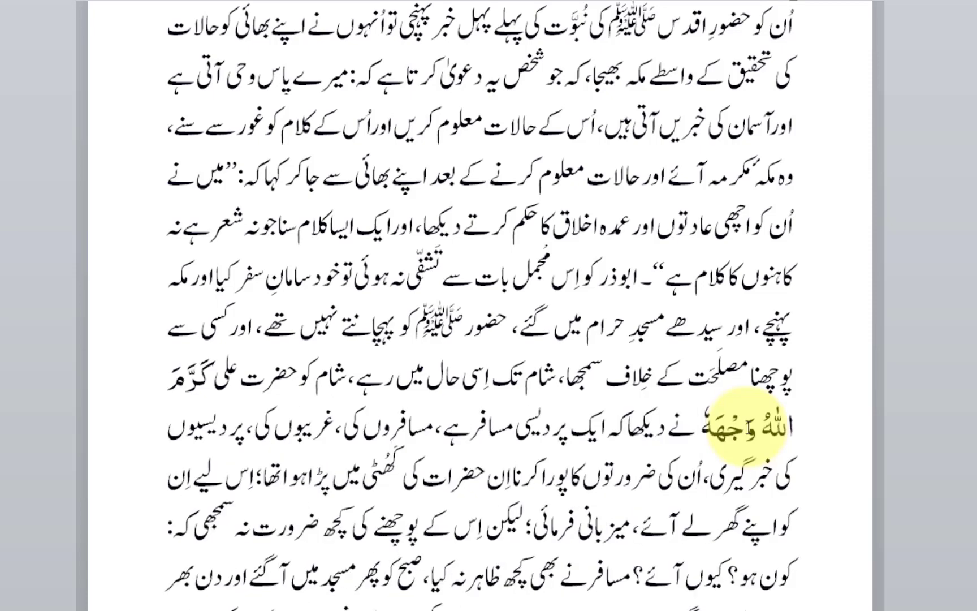
Compare the original phrase in the second line with the phrase inserted after شام کو حضرت علی.
scroll(760, 476, up, 3)
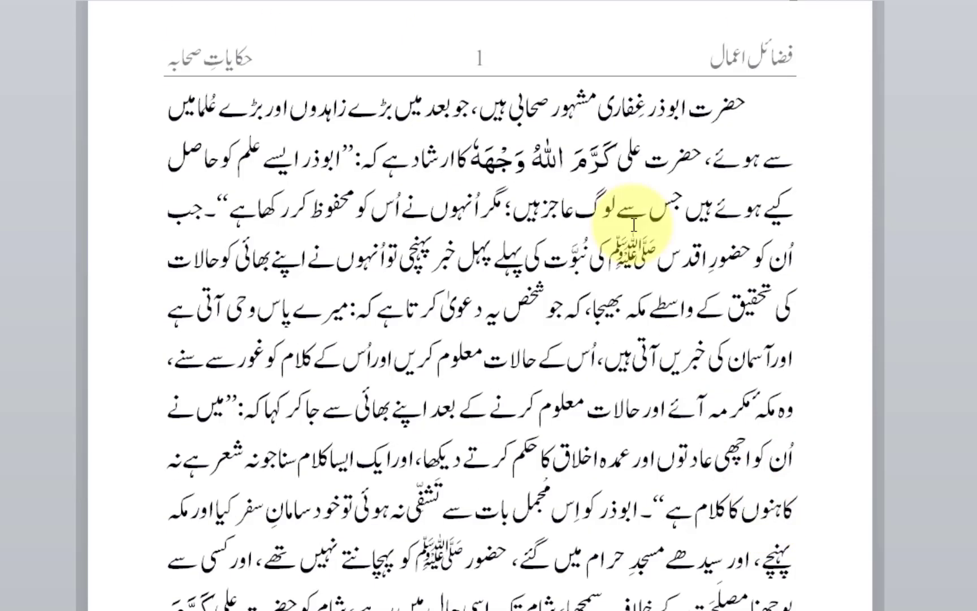
drag(607, 158, 476, 164)
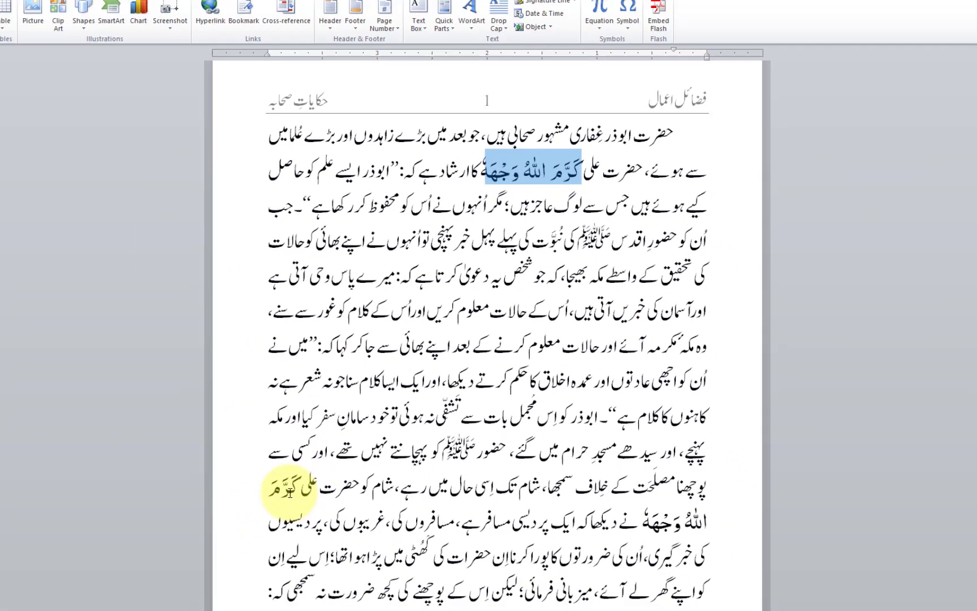
click(205, 609)
drag(332, 443, 621, 470)
Insert the building block ک after حضرت علی in the page 2 paragraph that begins چنانچہ صبح کو.
scroll(601, 511, down, 3)
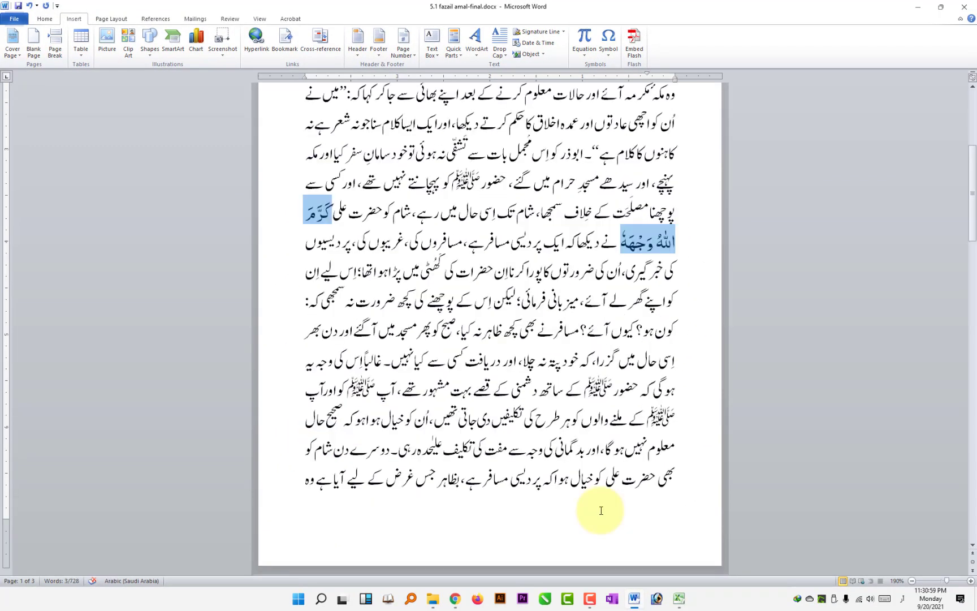
scroll(601, 510, down, 1)
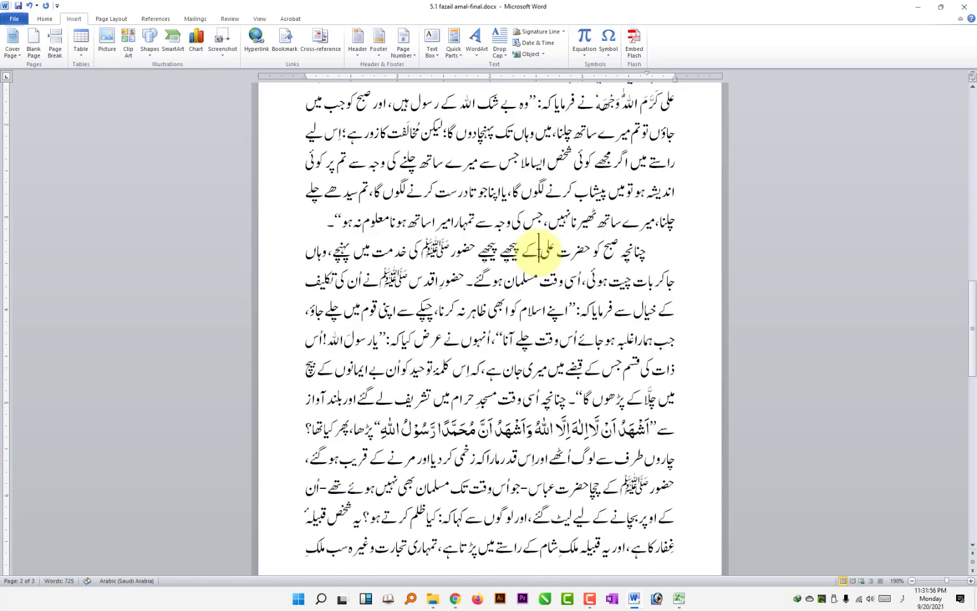
text(ک)
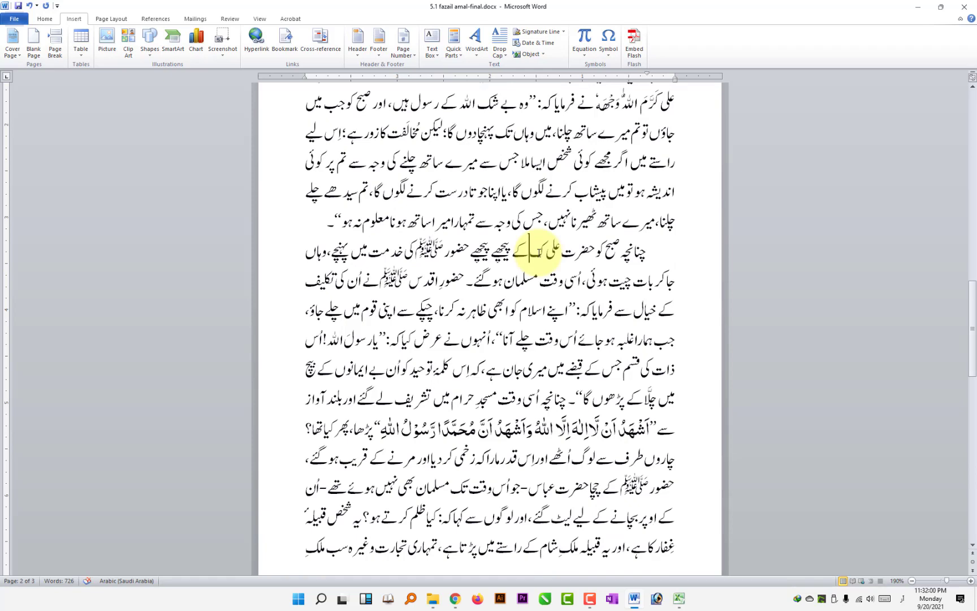
text(کرّمَ اللہُ وَجھَہٗ)
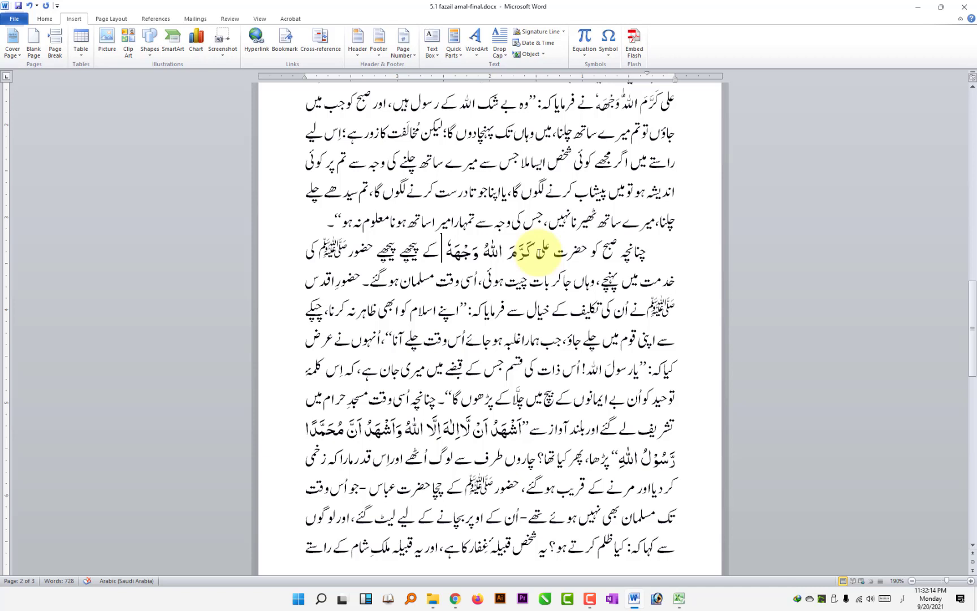
Split the first paragraph on page 1 after کاہنوں کا کلام ہے so that ابوذر کو begins a new paragraph.
scroll(588, 373, down, 3)
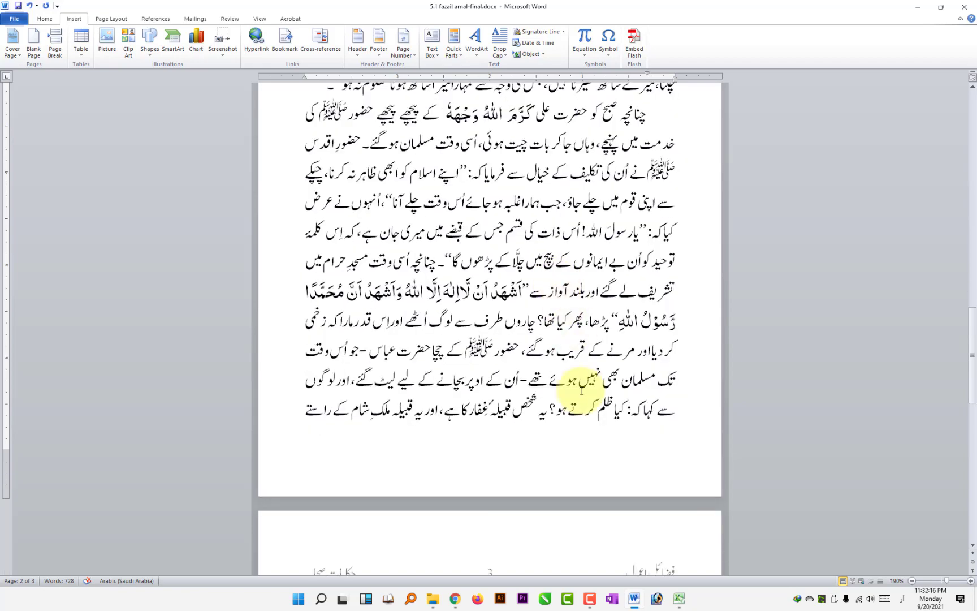
scroll(582, 394, down, 2)
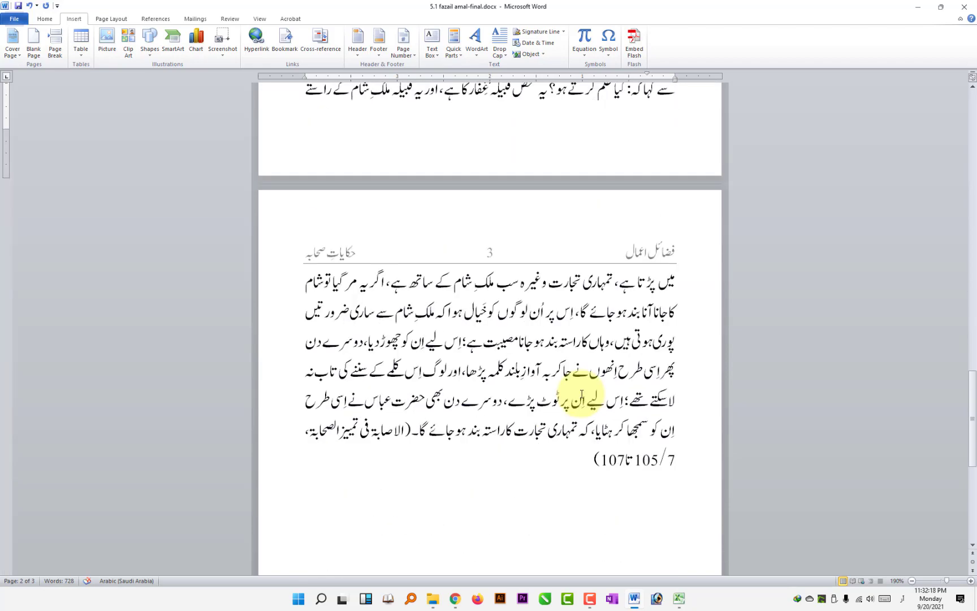
scroll(581, 394, up, 18)
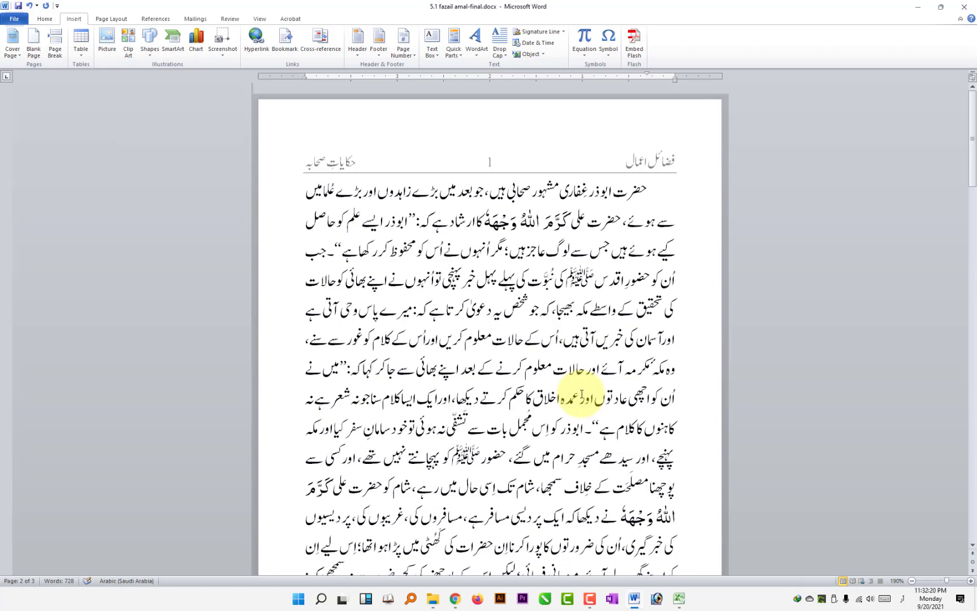
scroll(582, 394, down, 1)
click(584, 337)
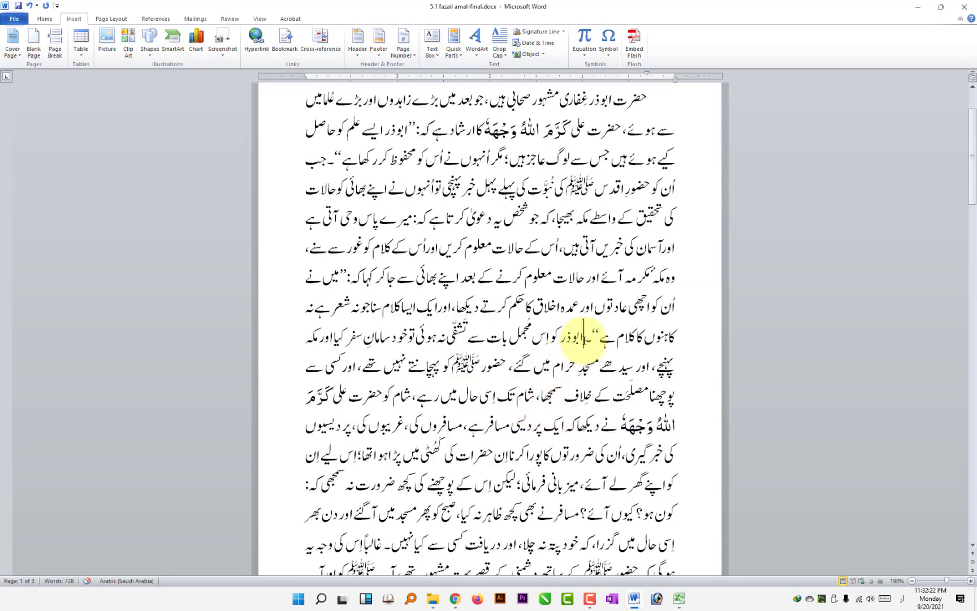
key(Return)
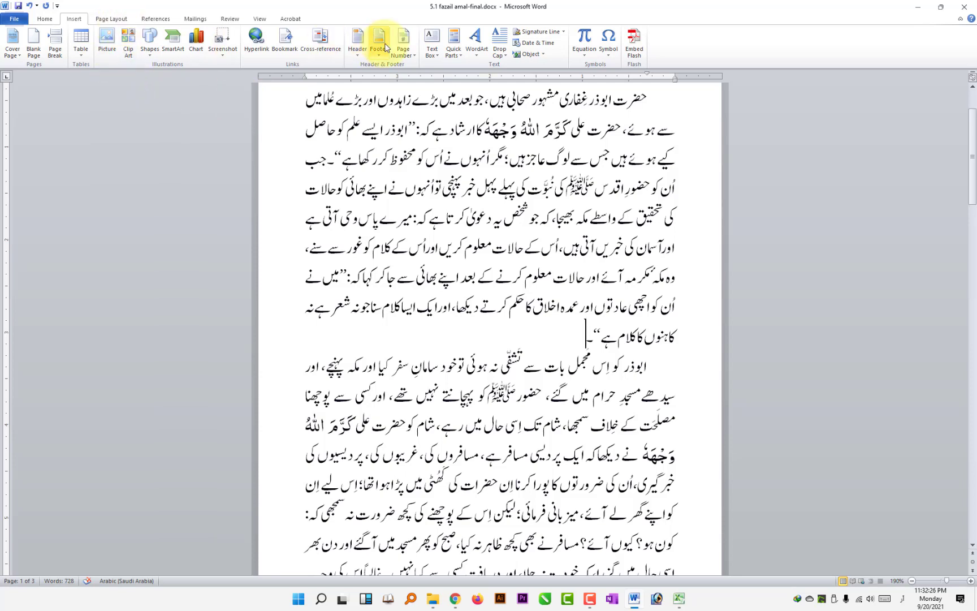
Insert a footnote at the end of the paragraph ending کاہنوں کا کلام ہے and return to its reference mark.
click(156, 19)
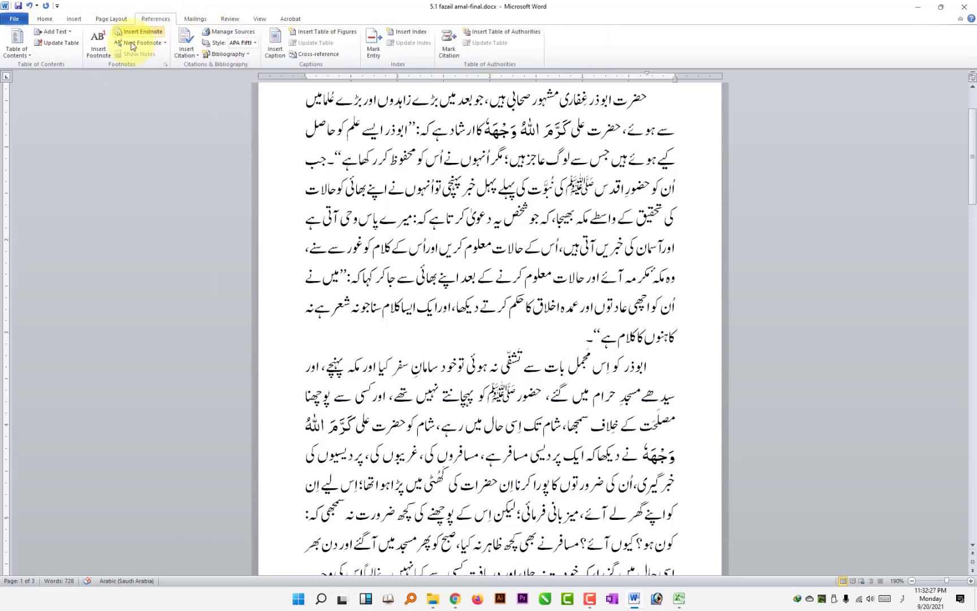
click(105, 51)
scroll(660, 422, up, 1)
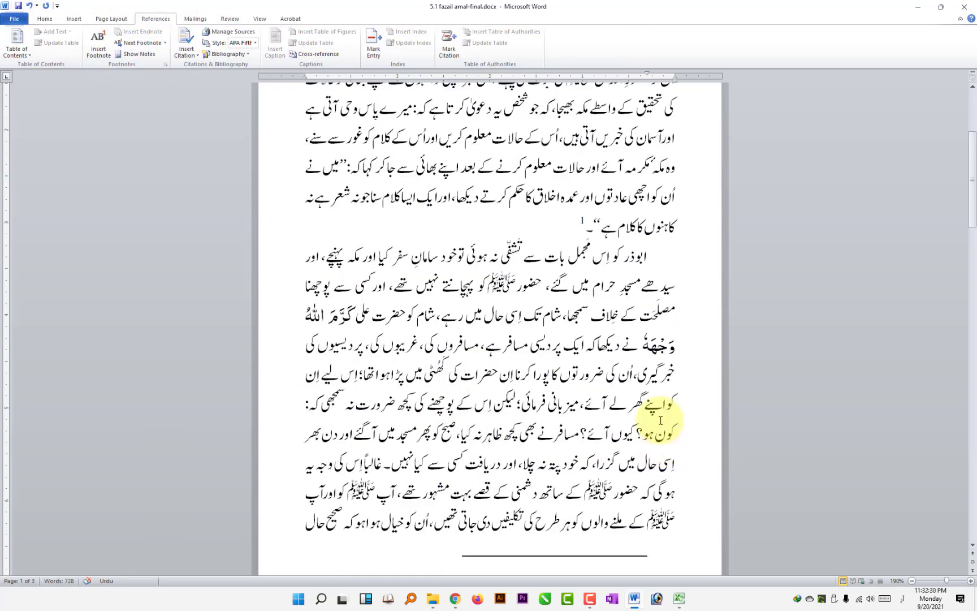
click(576, 221)
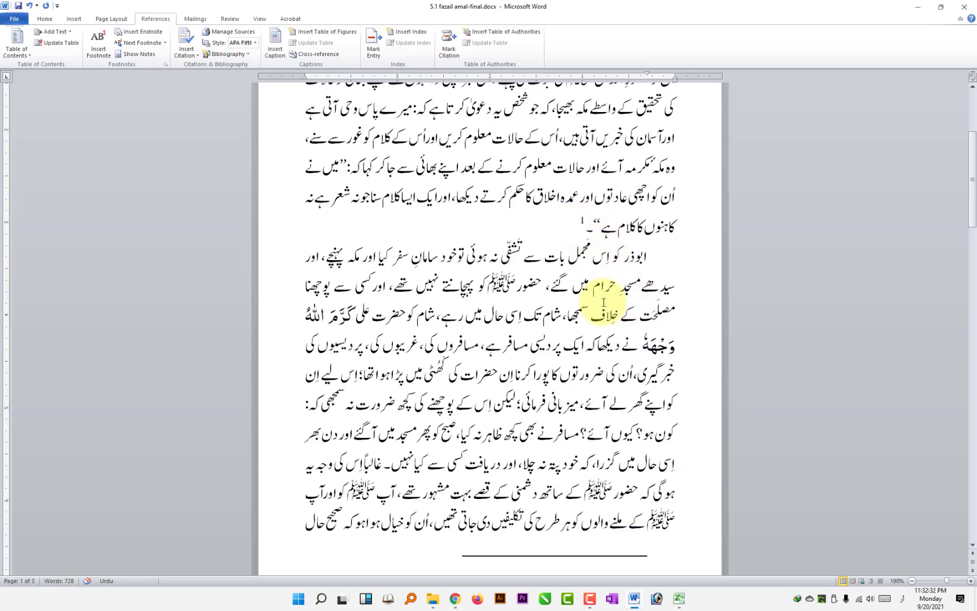
Enclose the footnote reference after کاہنوں کا کلام ہے in parentheses, clear its character formatting and make number and parentheses superscript.
text())
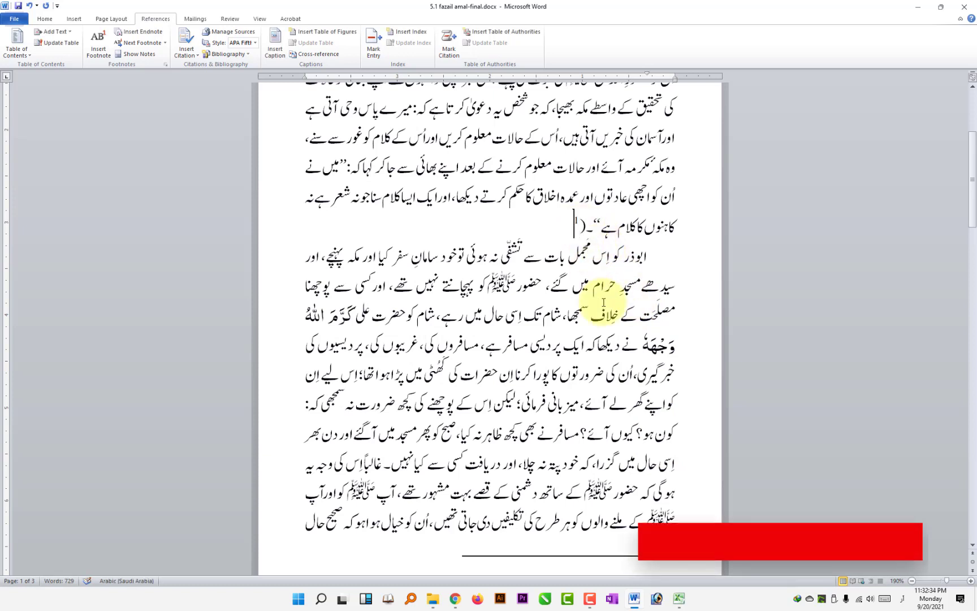
text())
key(shift+Right)
key(shift+Right)
key(shift+Right)
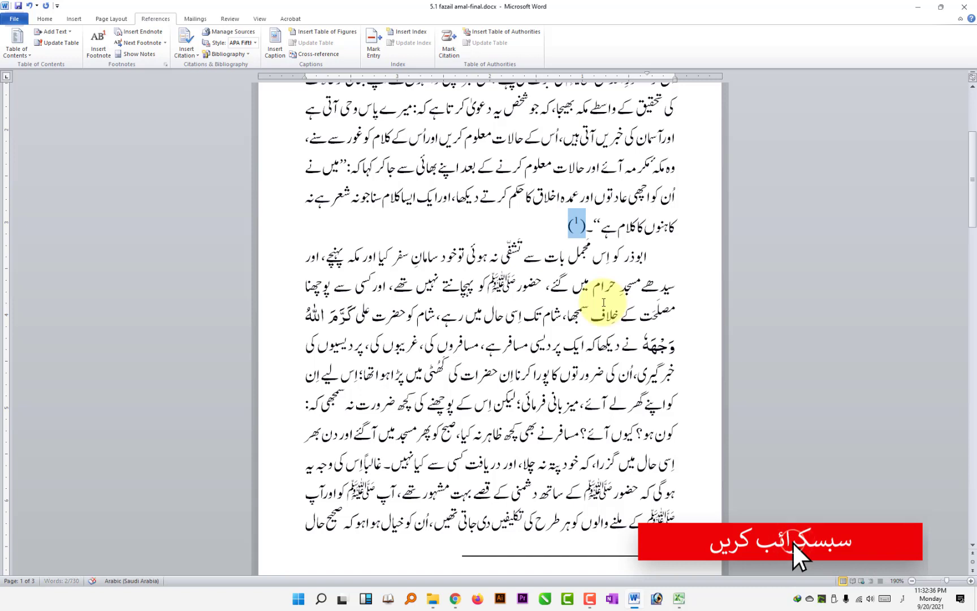
key(ctrl+space)
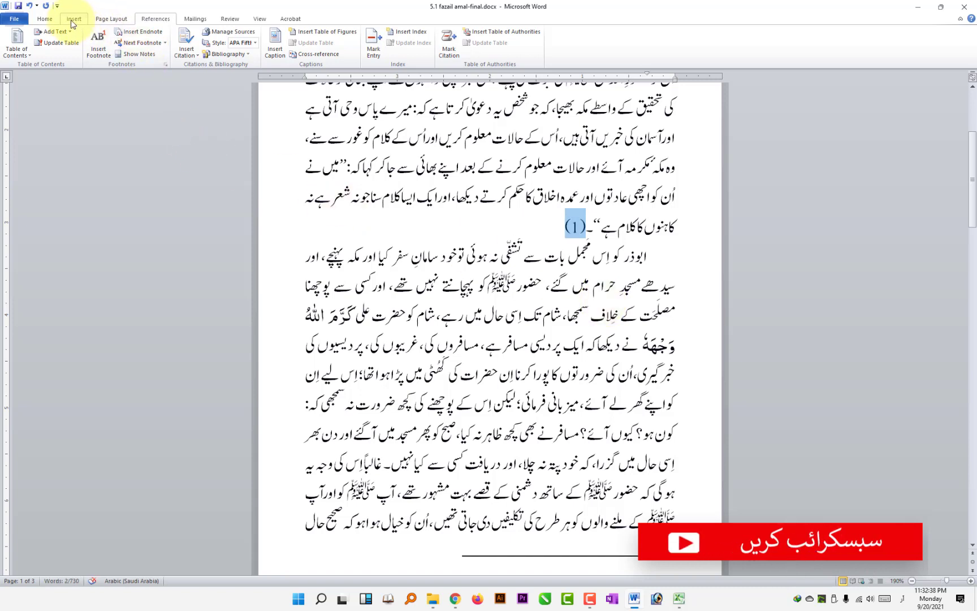
click(44, 19)
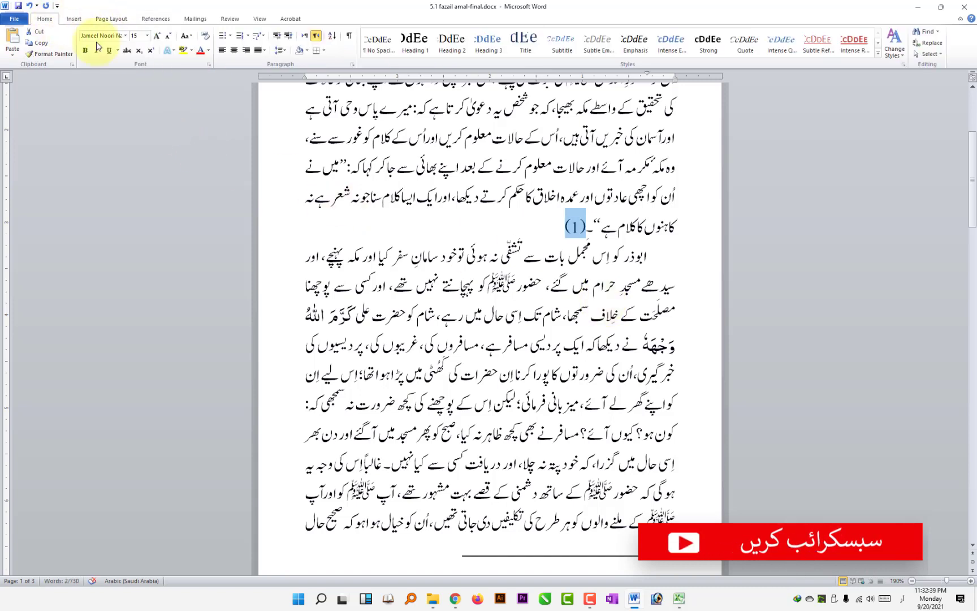
click(151, 50)
Clear the superscript formatting of the footnote number at the bottom of page 1 and enclose it in parentheses.
scroll(690, 388, down, 2)
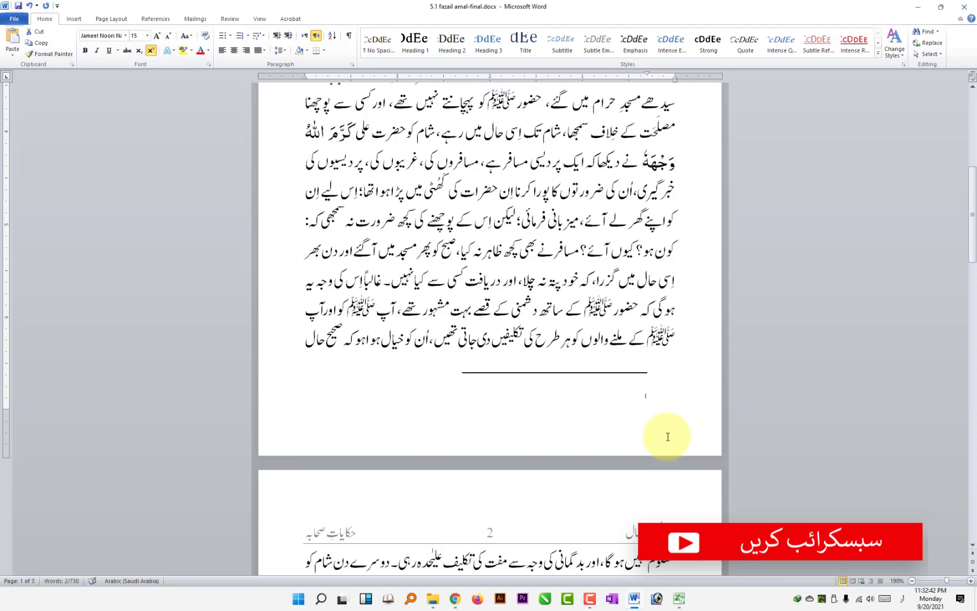
click(650, 398)
drag(623, 391, 654, 392)
key(ctrl+space)
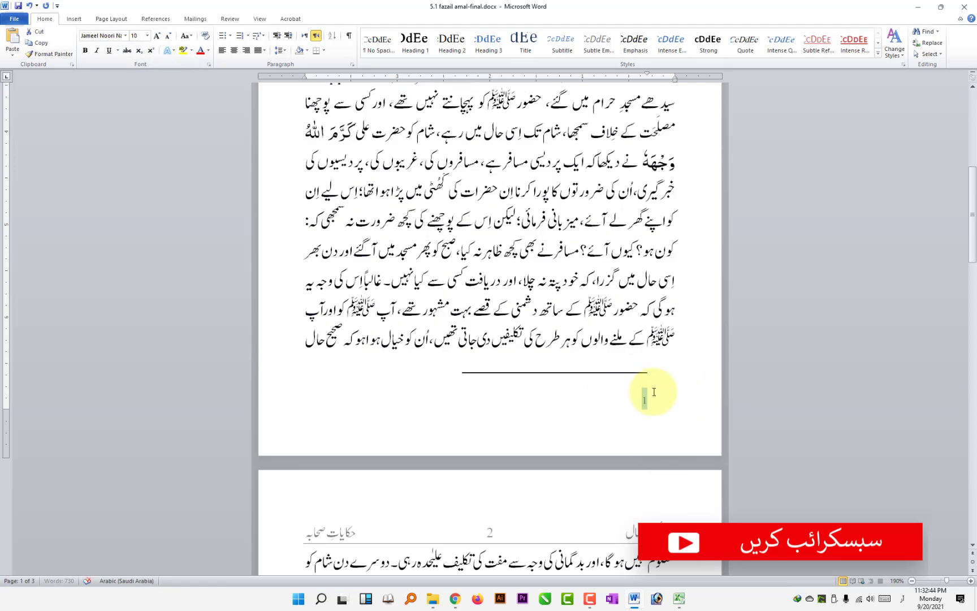
click(654, 392)
text(()
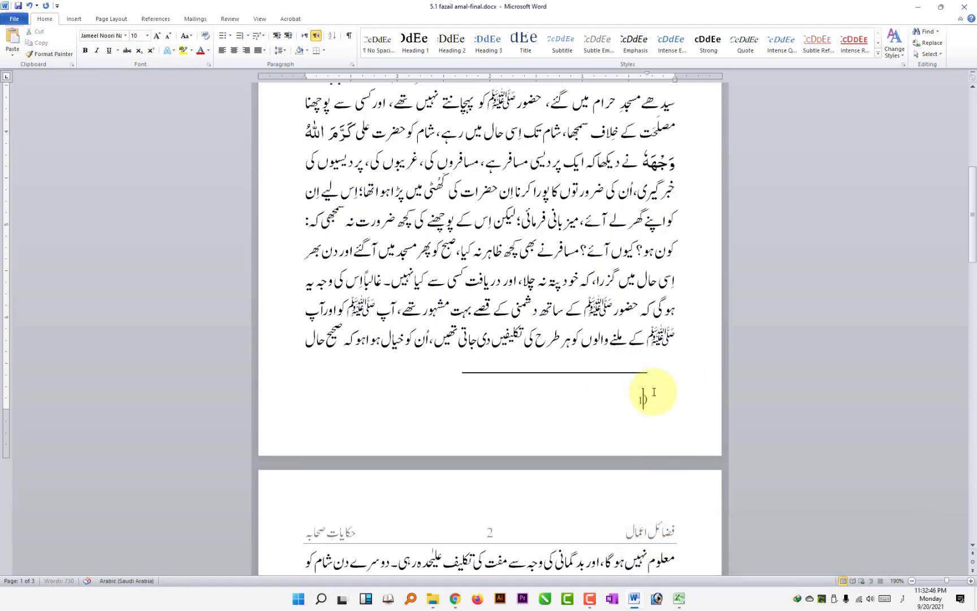
key(Left)
text())
key(shift+Home)
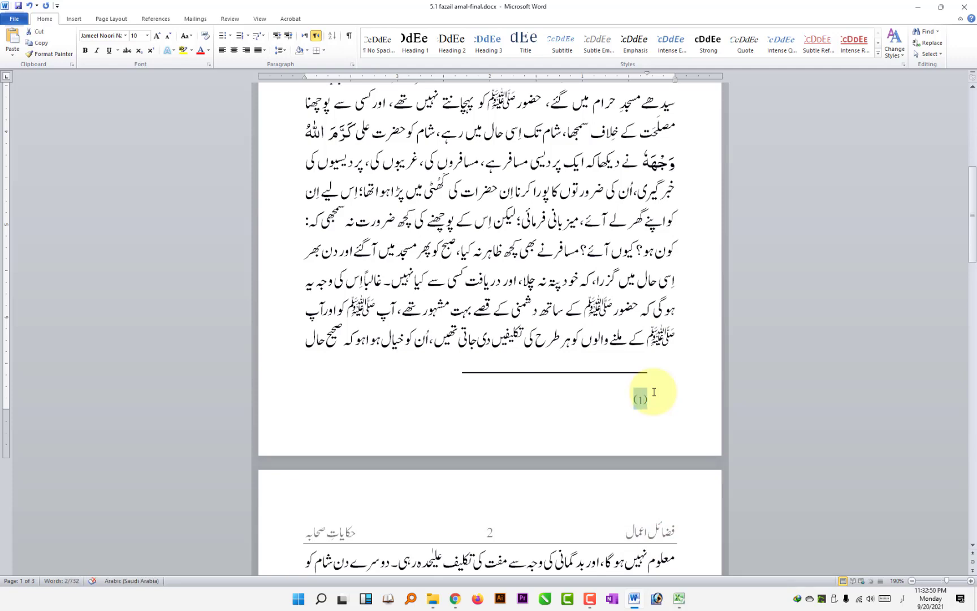
Save the superscript reference (1) after کاہنوں کا کلام ہے to the Quick Part Gallery as a building block named ف.
scroll(656, 396, up, 5)
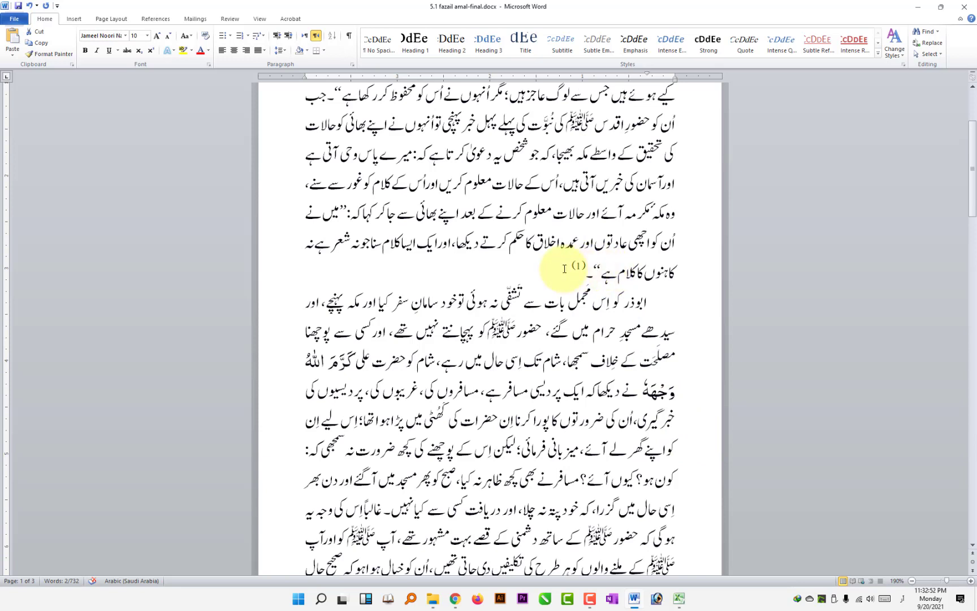
drag(565, 268, 586, 268)
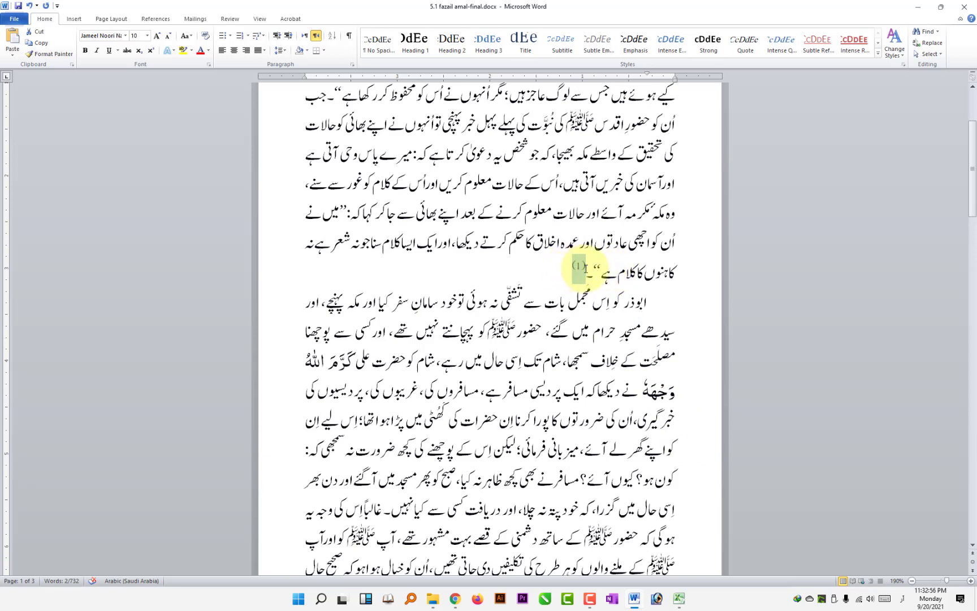
click(74, 20)
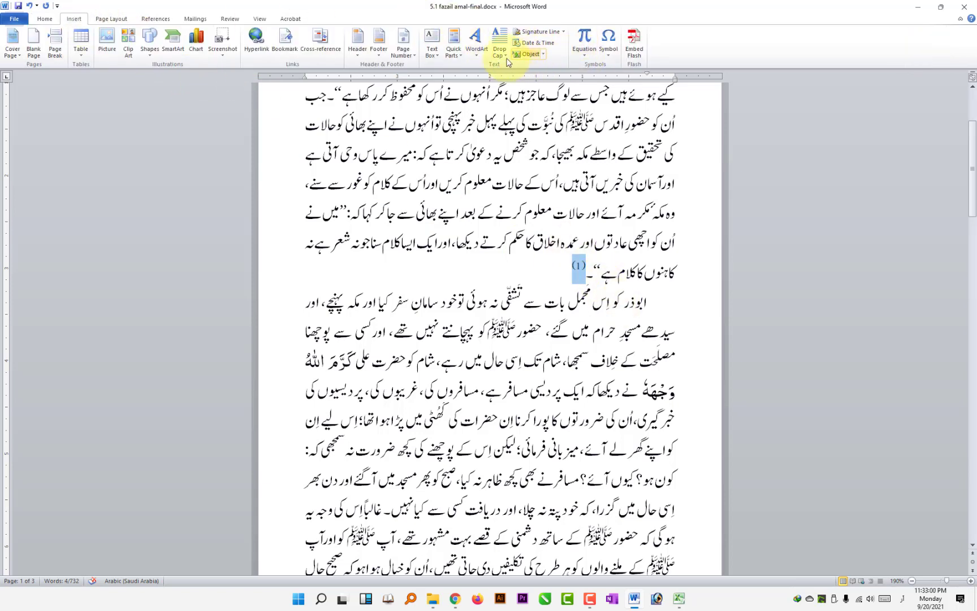
click(453, 53)
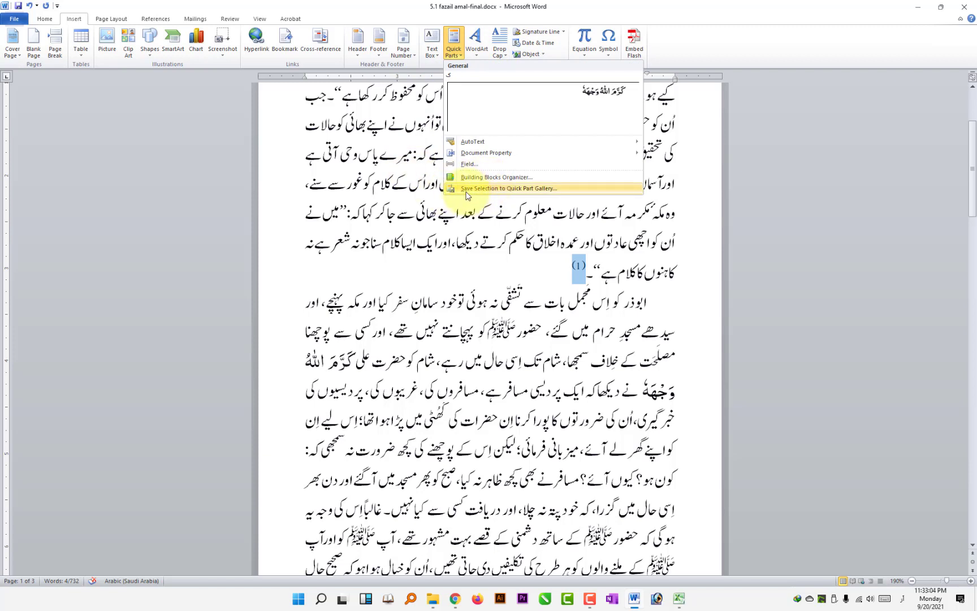
click(539, 194)
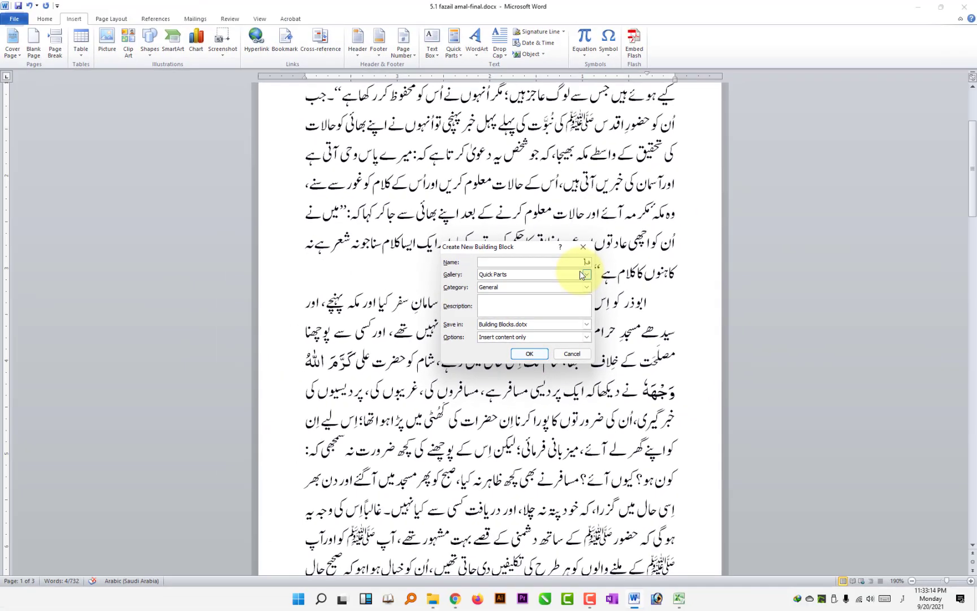
click(529, 354)
Insert the building block ف after کیوں آئے؟ in the paragraph beginning ابوذر کو and go to the new footnote's text.
scroll(527, 355, down, 5)
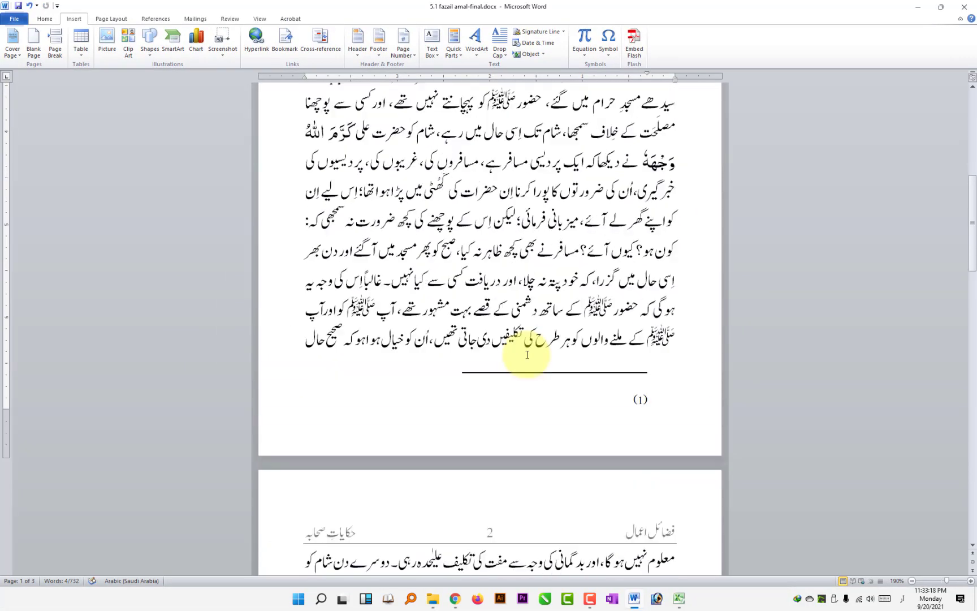
scroll(527, 355, up, 3)
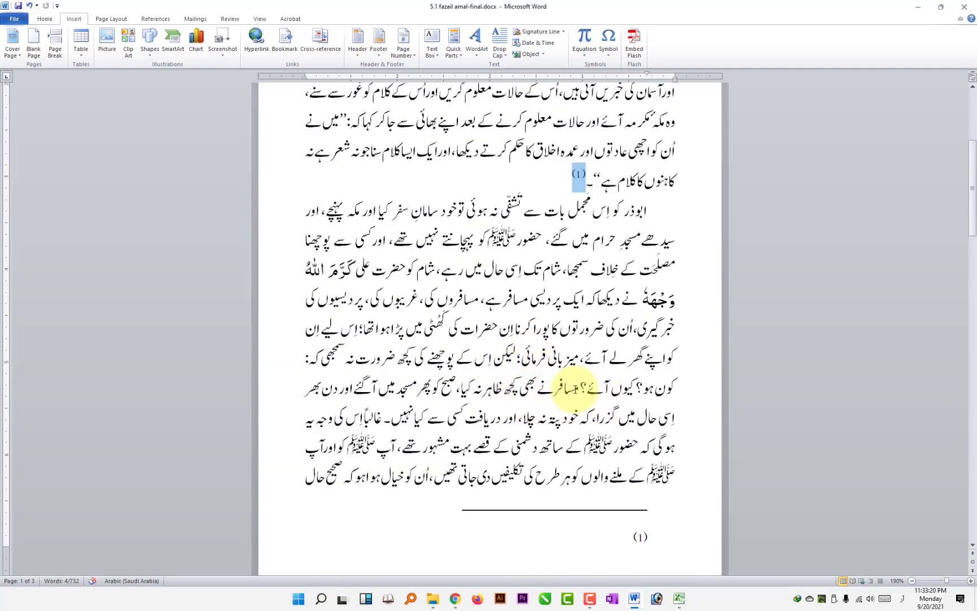
click(575, 389)
text(ف)
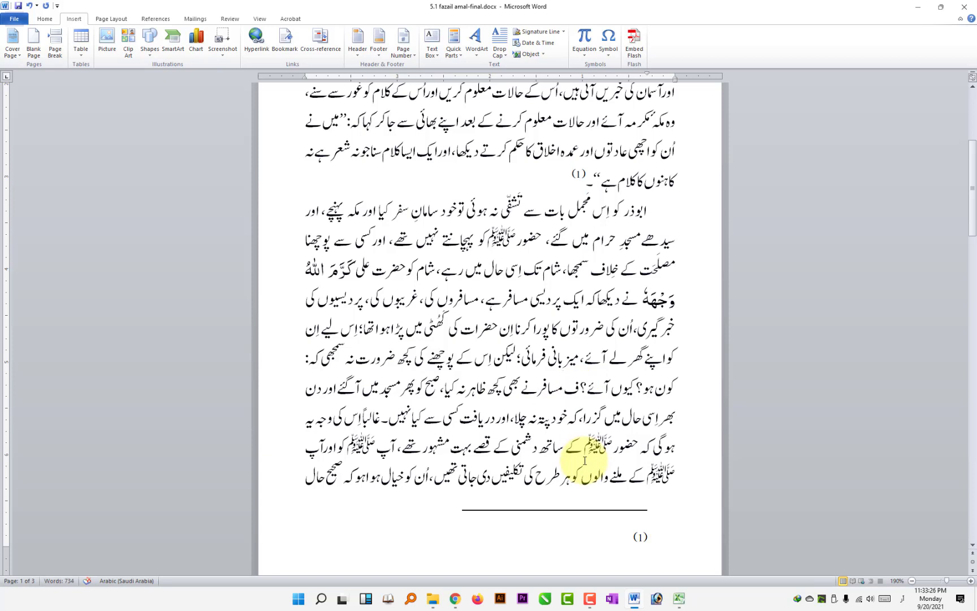
key(BackSpace)
key(BackSpace)
key(ctrl+alt+f)
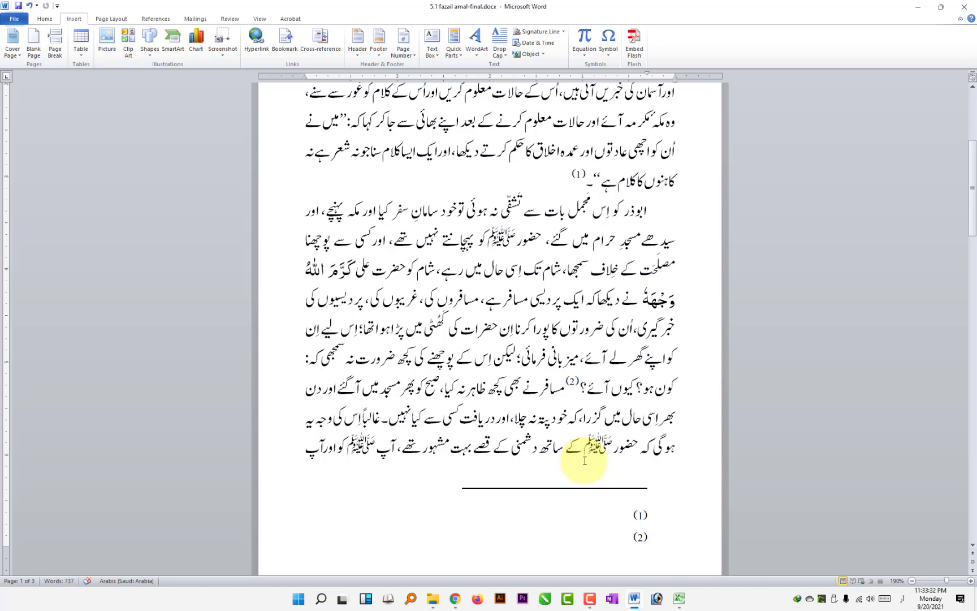
click(650, 537)
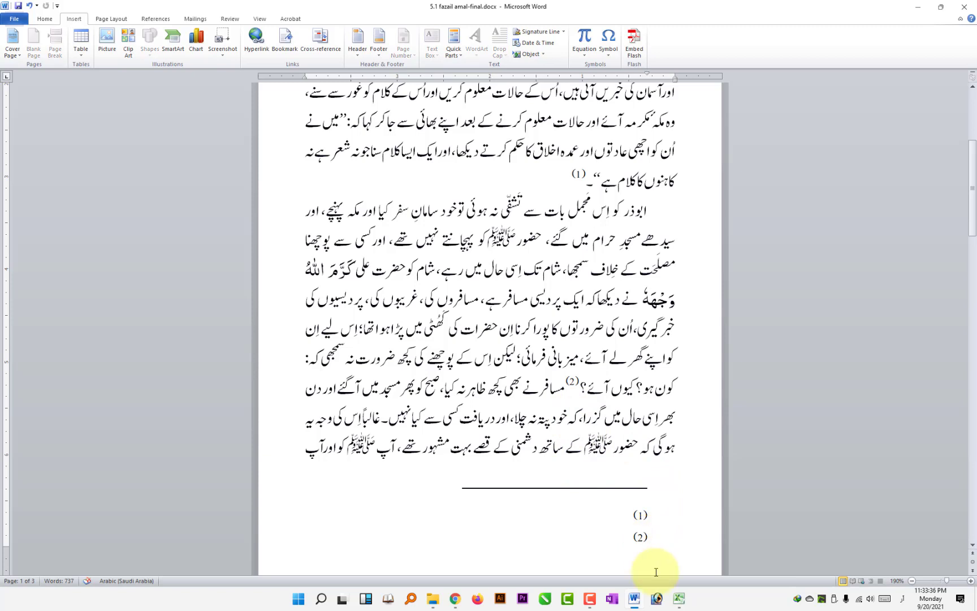